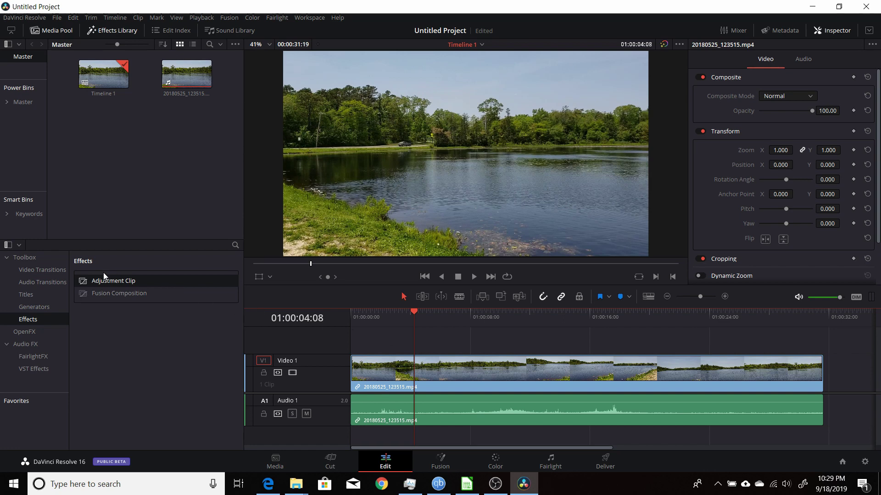
- Drop an Adjustment Clip onto a new track above the lake footage, about five seconds in, and select it
left_click_drag(106, 280, 436, 346)
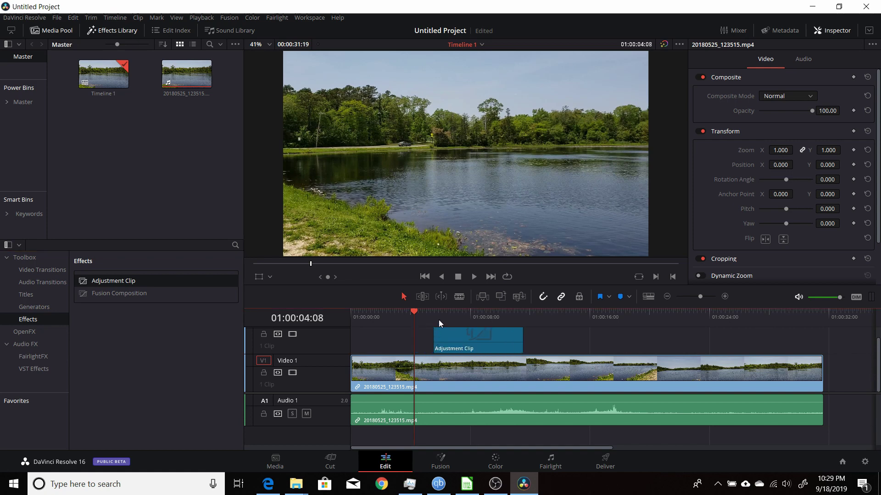
left_click(440, 314)
left_click(449, 341)
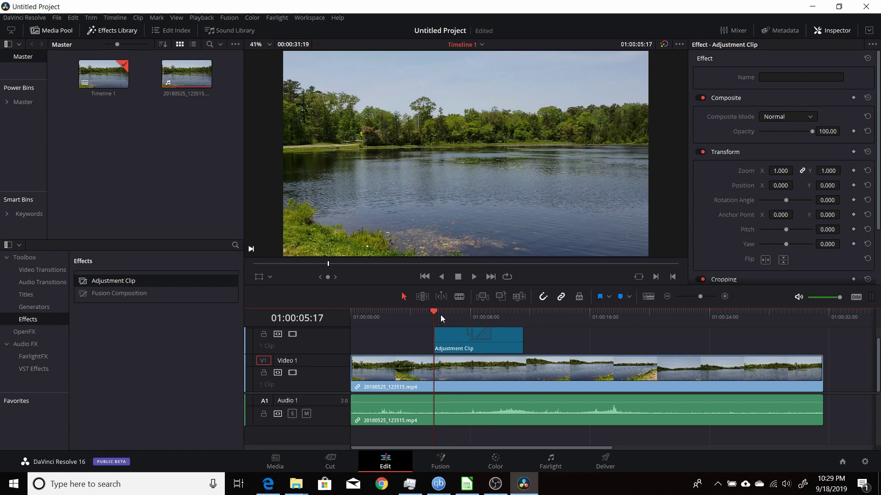
left_click_drag(436, 311, 445, 312)
left_click(459, 342)
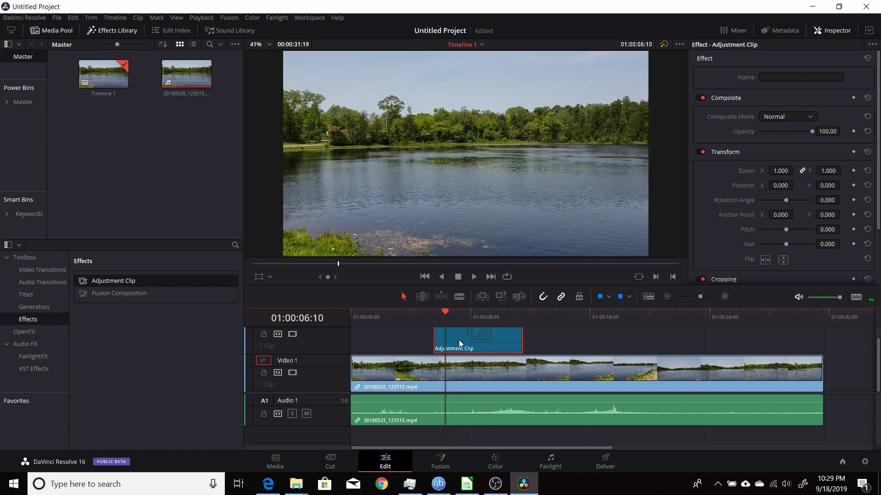
left_click(441, 463)
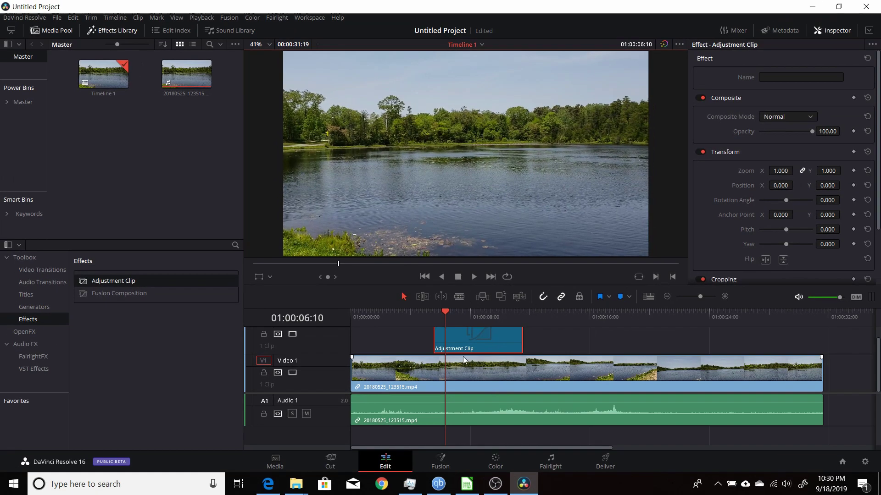
- Replace the adjustment clip with a fresh one, save it to the Media Pool, and put that copy on Video 2
key("Delete")
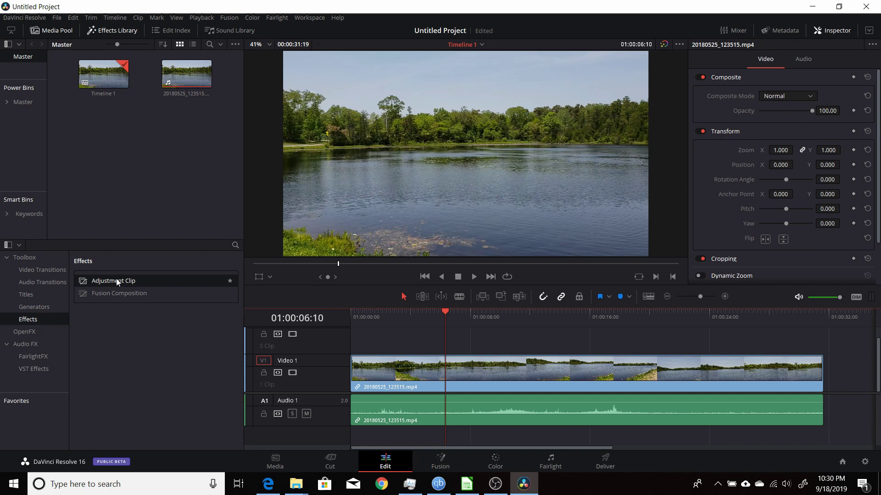
left_click_drag(118, 282, 402, 355)
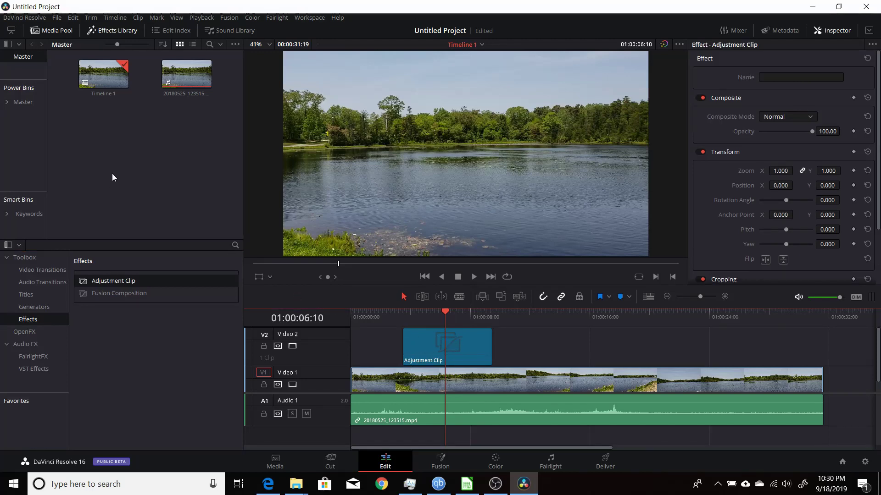
left_click_drag(423, 344, 148, 150)
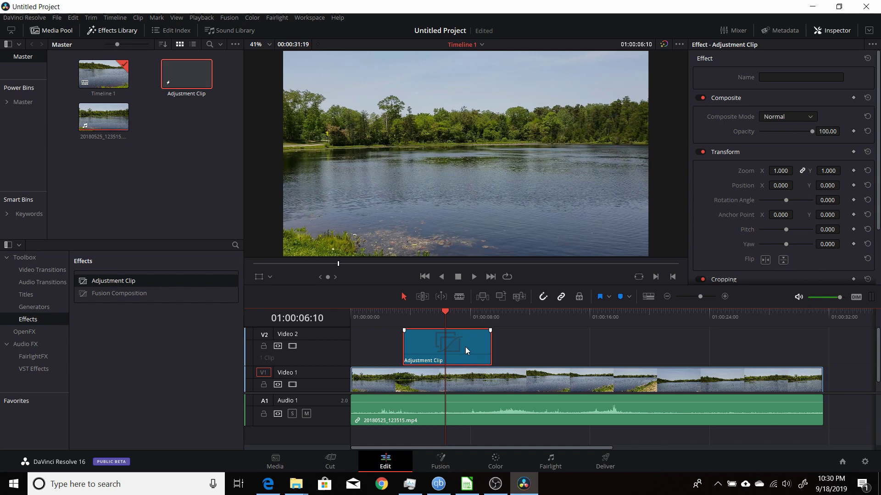
key("Delete")
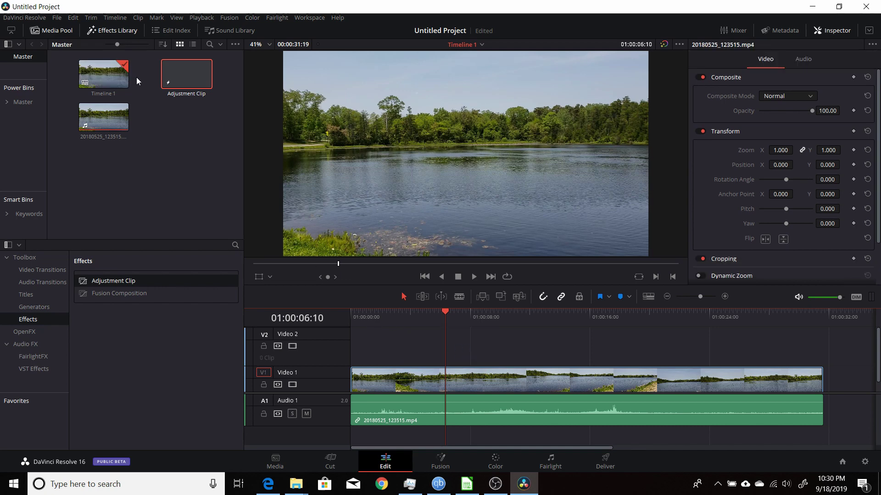
left_click_drag(184, 71, 422, 335)
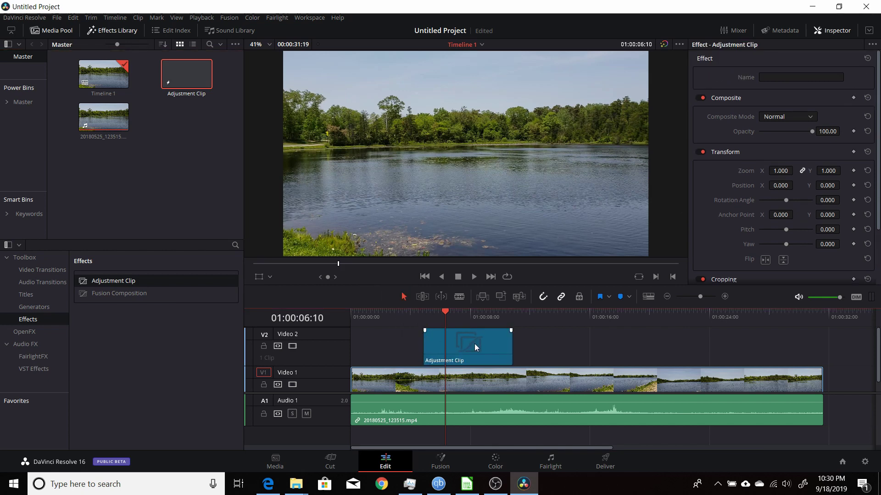
left_click(443, 466)
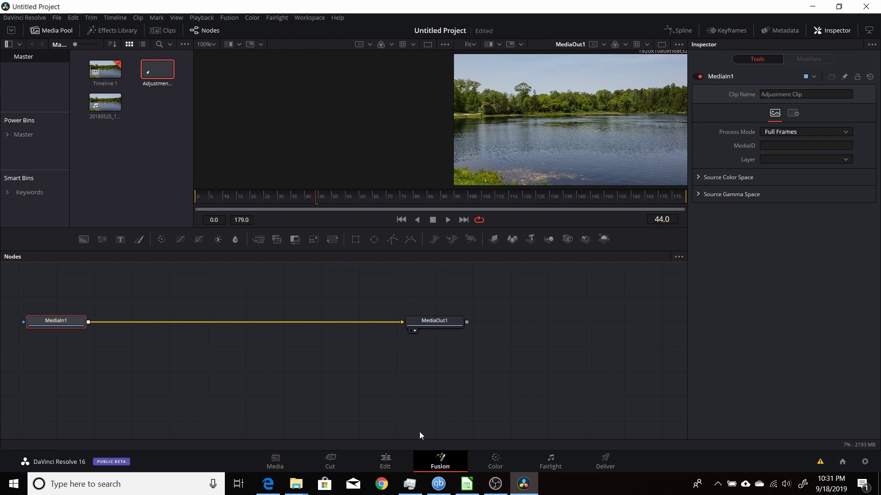
left_click(385, 461)
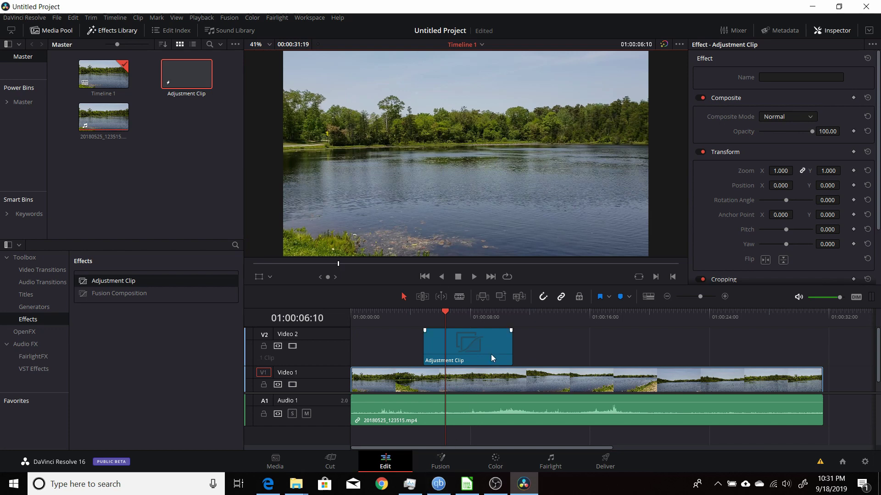
key("j")
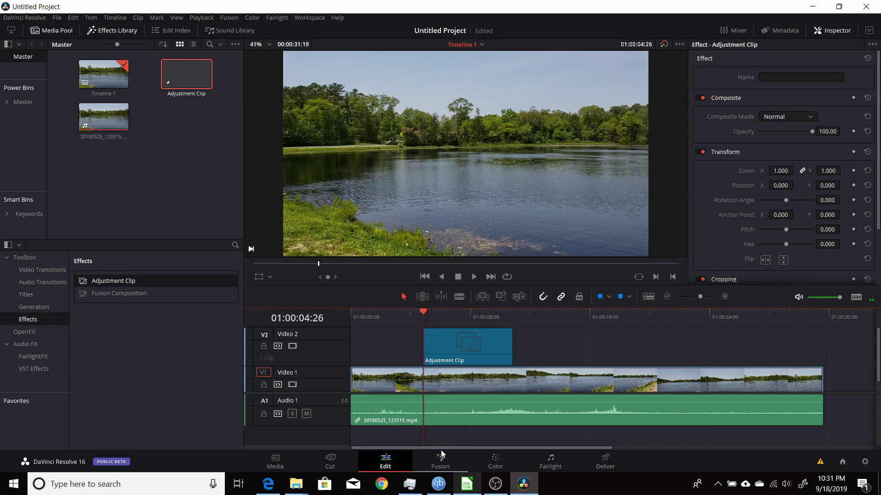
- Insert a Transform node between MediaIn1 and MediaOut1 in the adjustment clip's Fusion node graph
left_click(450, 458)
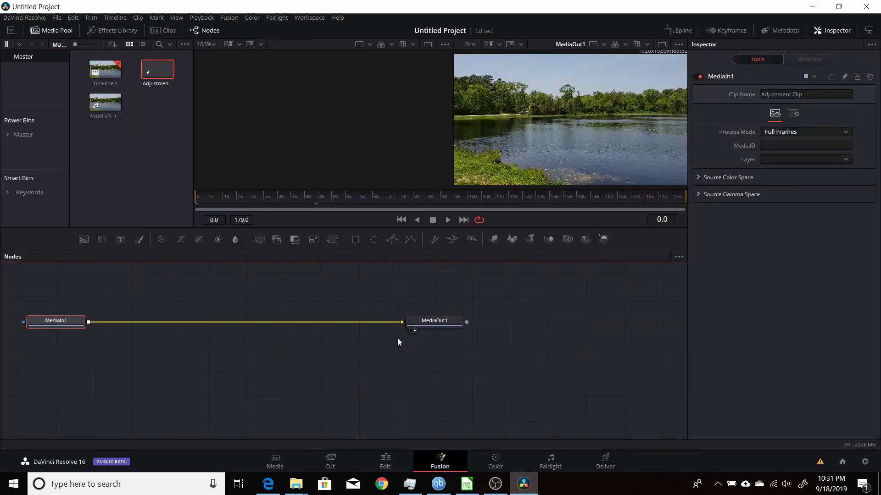
left_click_drag(433, 317, 575, 351)
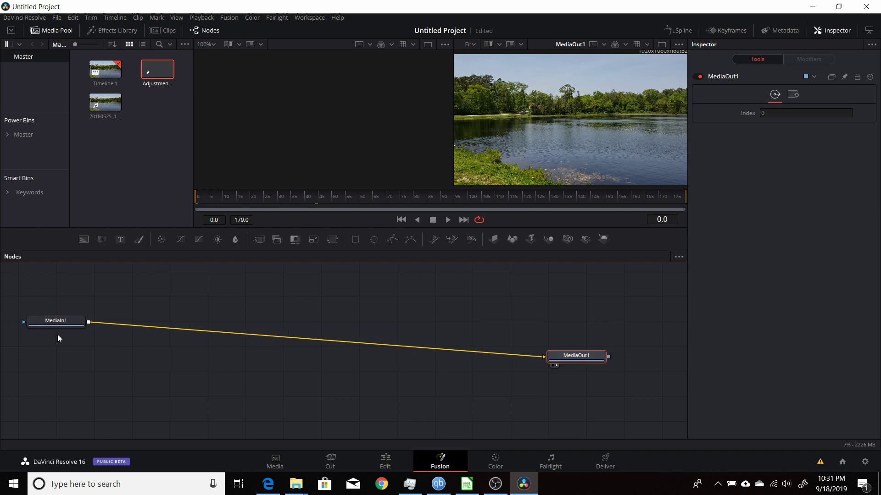
left_click_drag(58, 329, 76, 359)
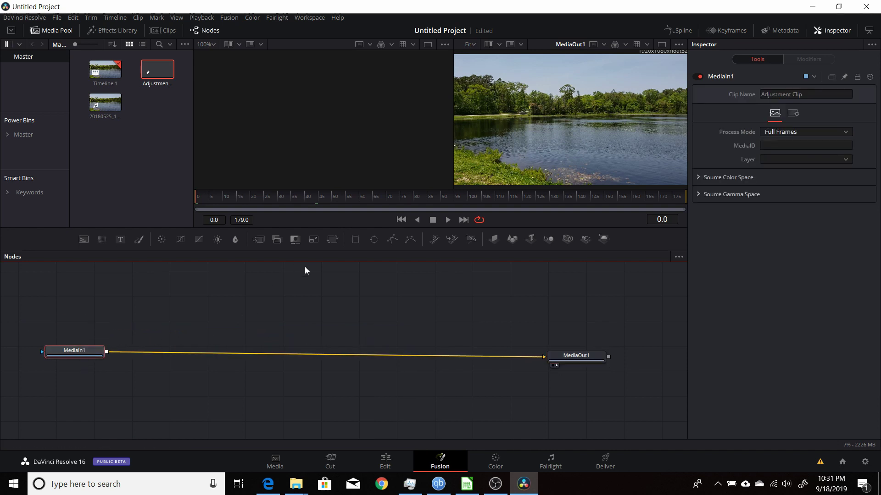
left_click(331, 240)
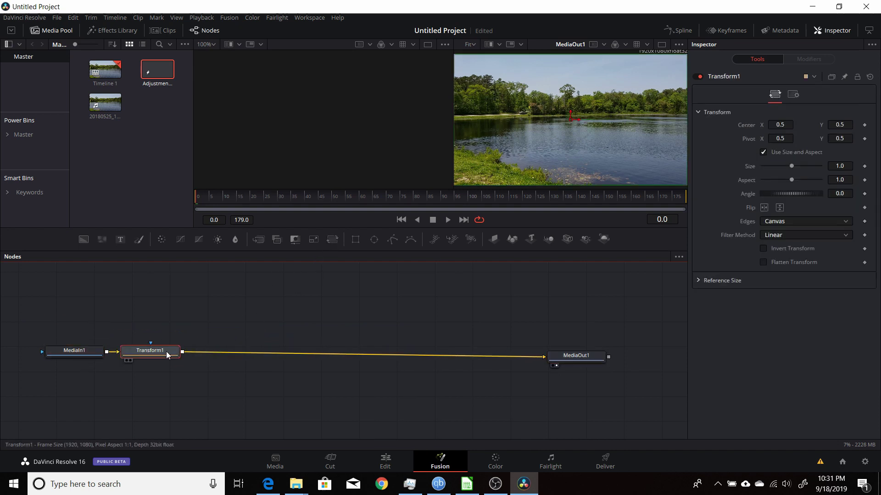
left_click_drag(165, 356, 172, 350)
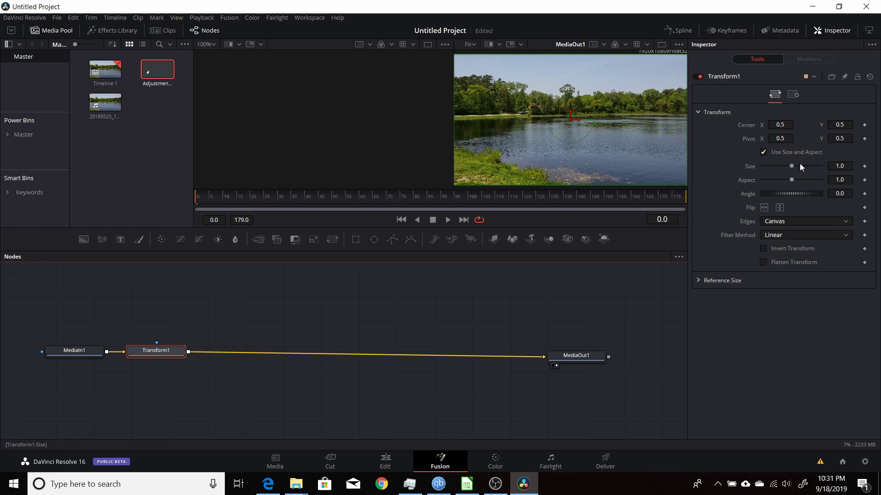
- Keyframe Transform1's Angle from 0 at frame 0 to 360 at frame 166, then scrub to preview
left_click(864, 194)
left_click(650, 204)
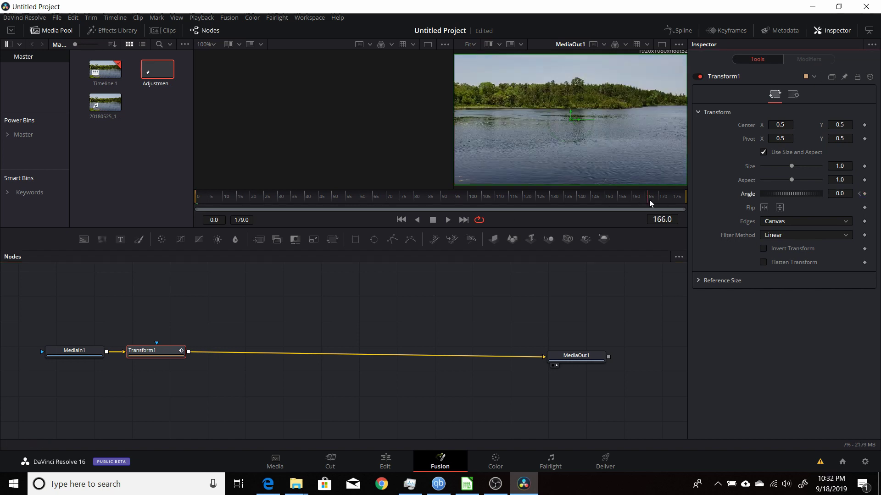
left_click(839, 193)
type("360")
key("Tab")
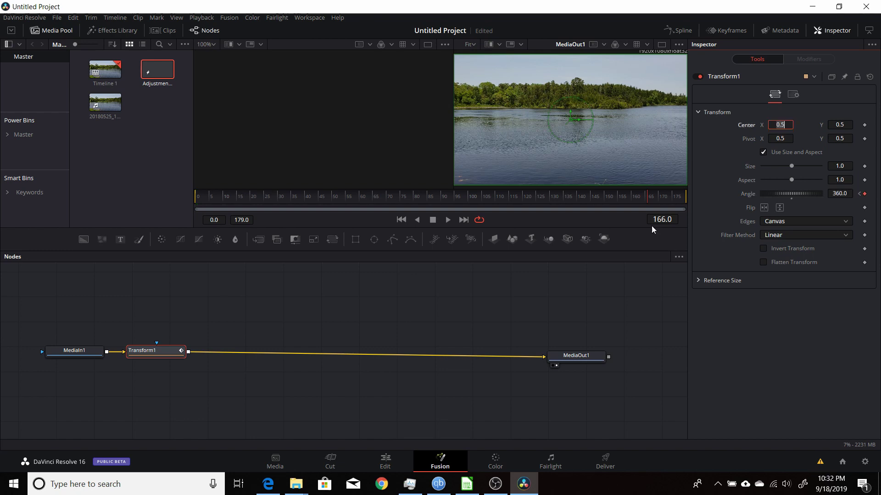
left_click_drag(614, 194, 183, 213)
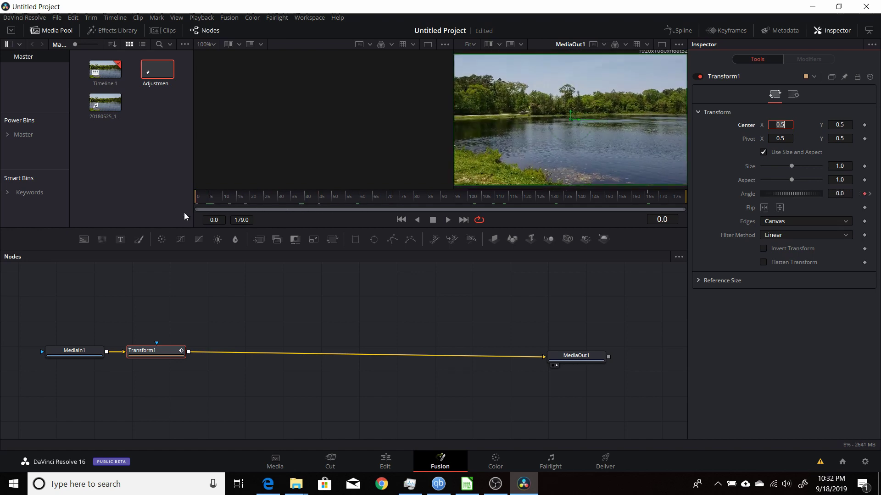
- Play the Edit page timeline to preview the spinning lake footage, then select the adjustment clip
left_click(375, 464)
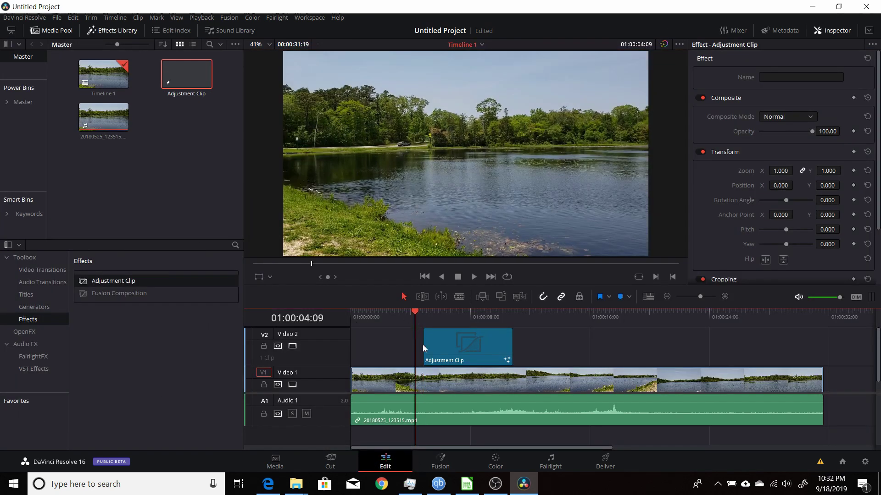
left_click(449, 385)
key("space")
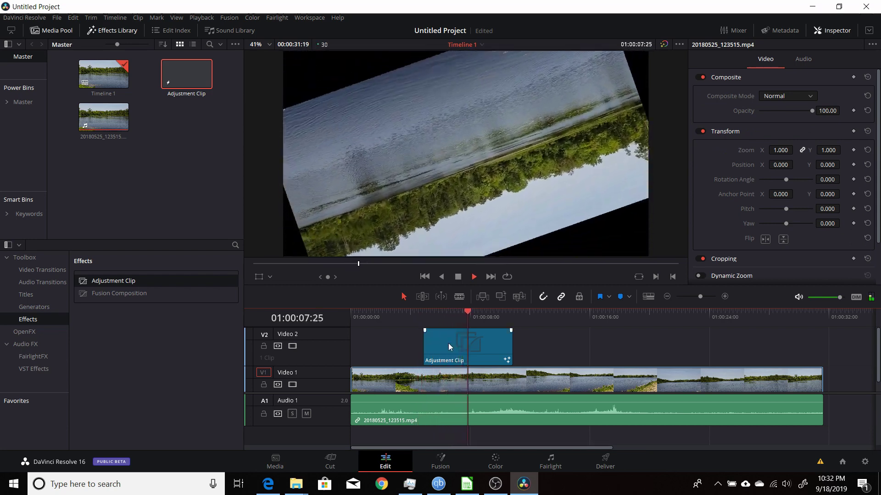
left_click(448, 344)
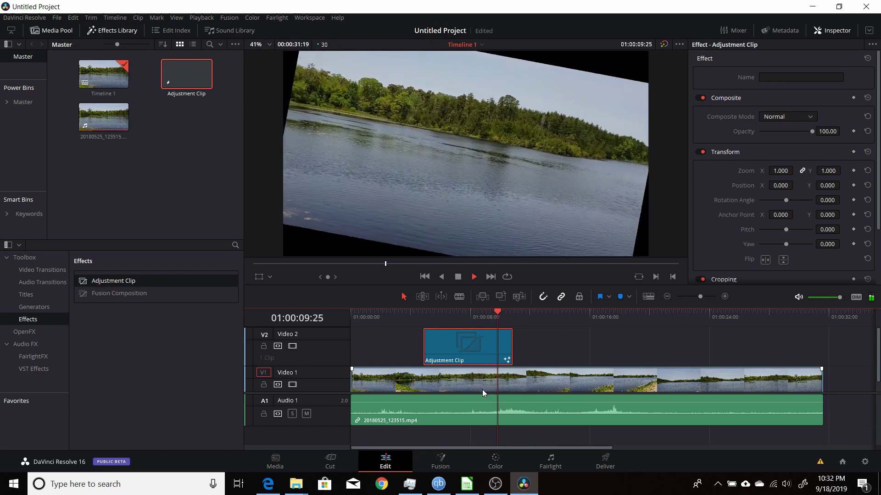
key("space")
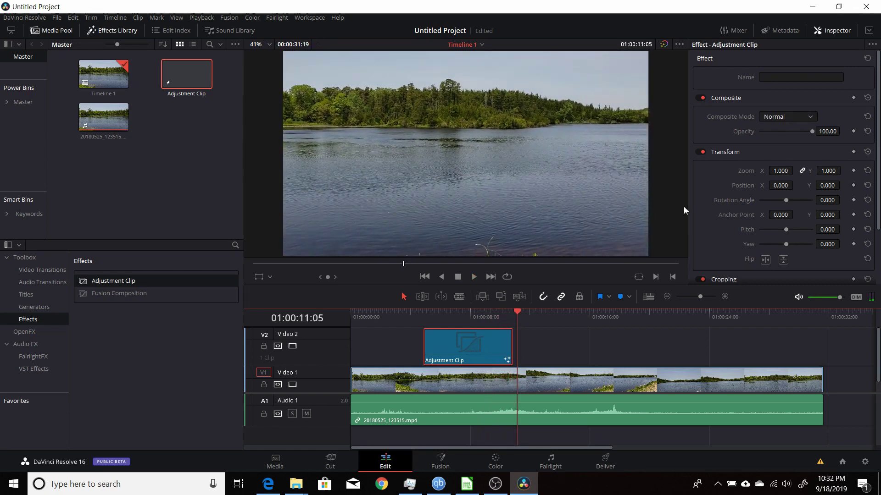
- Name the clip '360 Preset', save it into the Media Pool, and delete it from the timeline
left_click(781, 78)
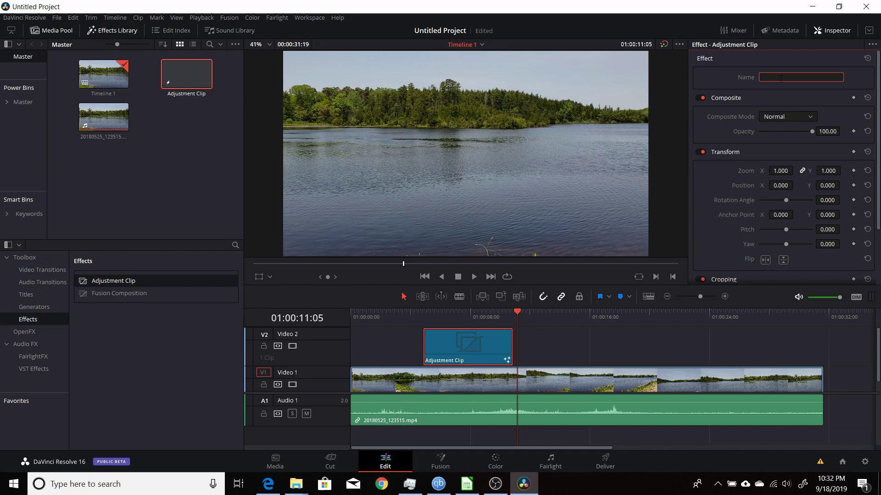
type("360 Preset")
left_click_drag(462, 350, 178, 153)
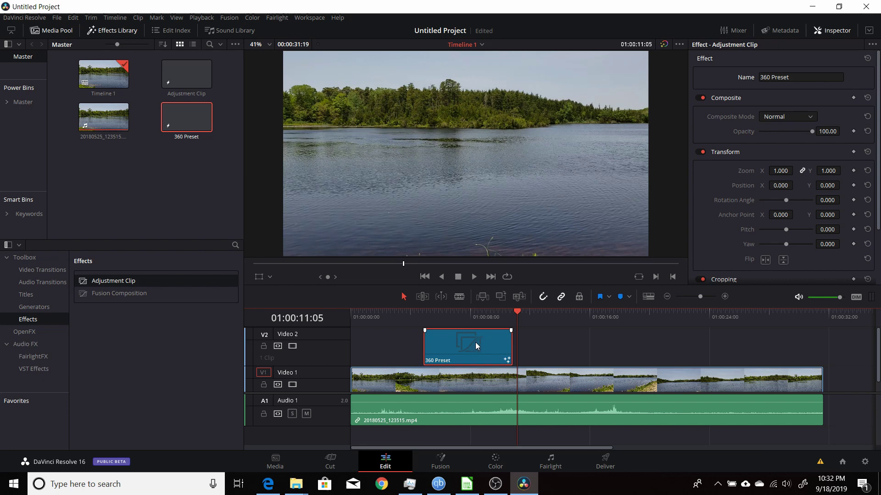
key("Delete")
- Place 360 Preset on Video 2 near 19 seconds, play it, and confirm its Fusion rotation setup
left_click_drag(187, 133, 634, 346)
left_click(633, 316)
key("space")
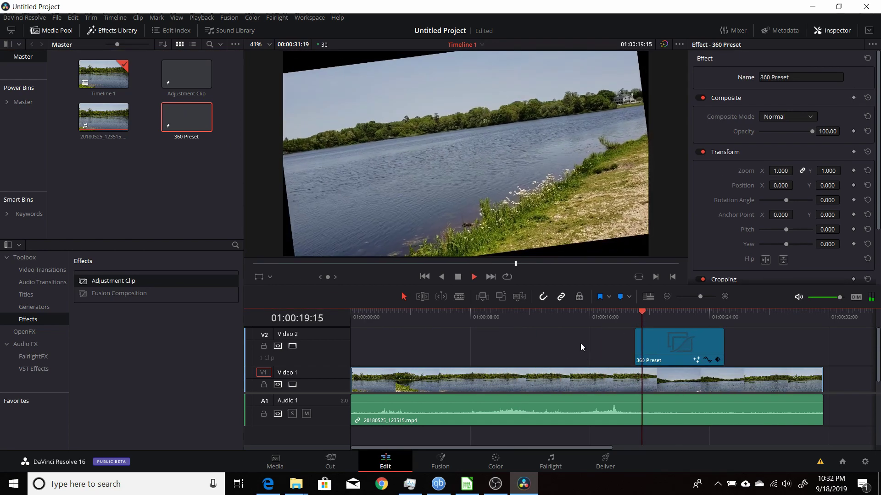
key("space")
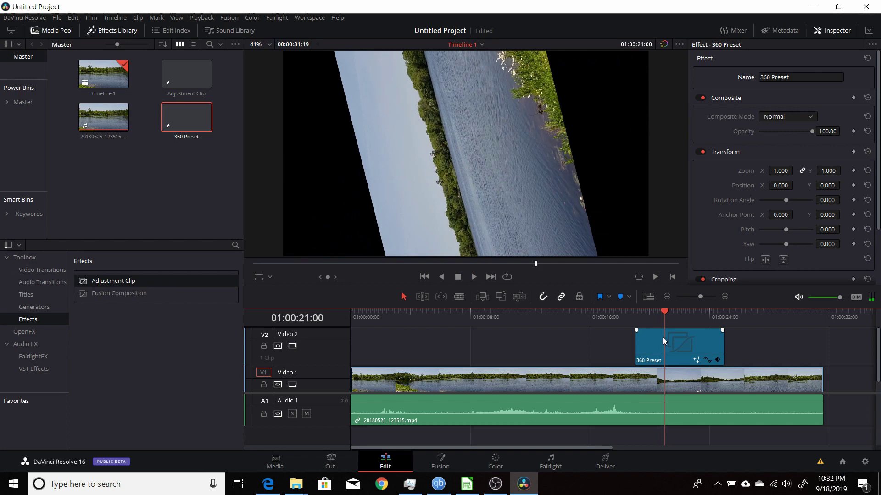
left_click(662, 337)
left_click(442, 462)
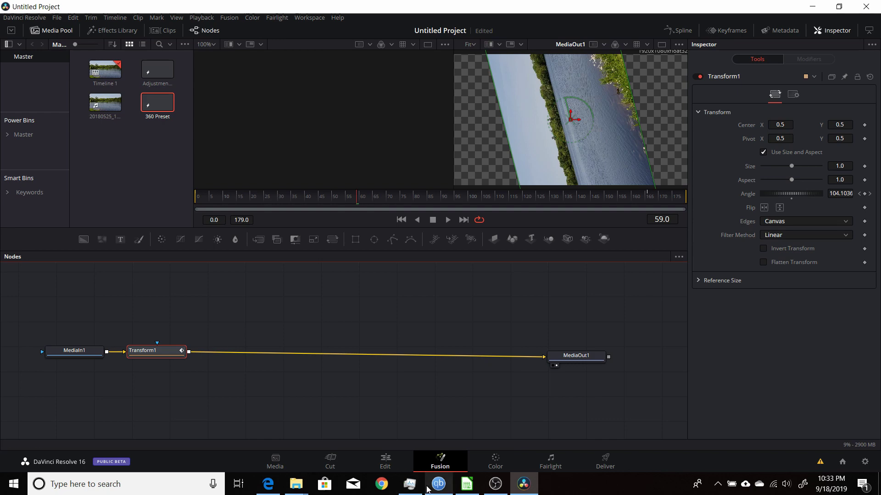
left_click(387, 465)
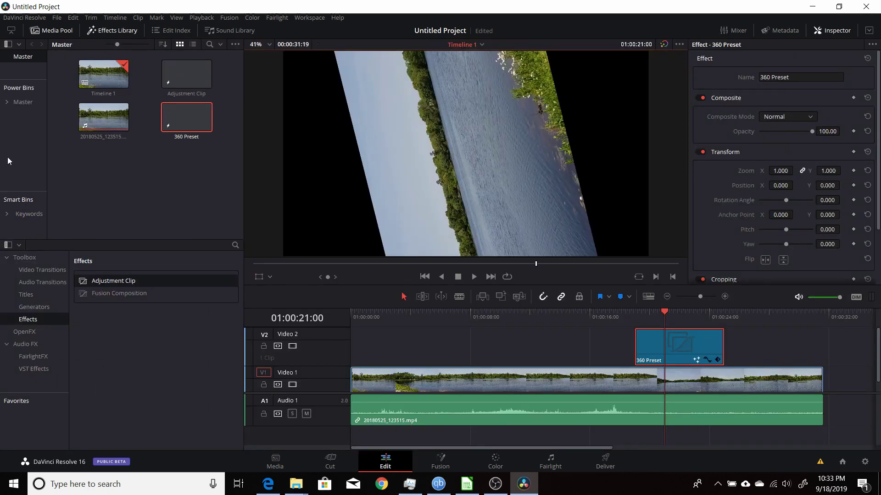
- Add a 'Presets' bin under the Master power bin and drag the 360 Preset clip into it
left_click(18, 103)
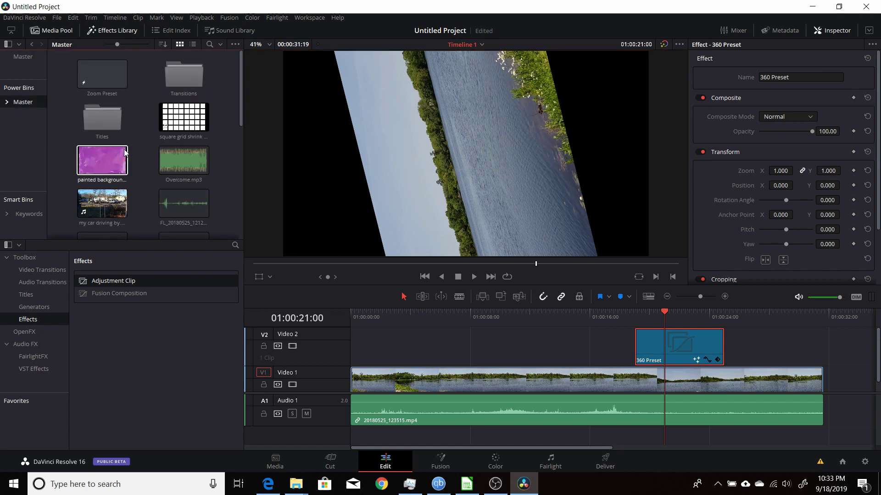
right_click(32, 104)
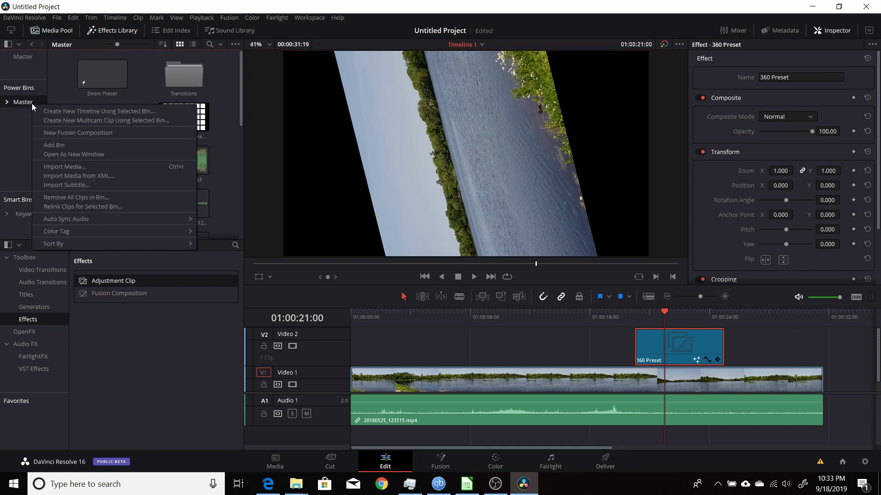
left_click(51, 144)
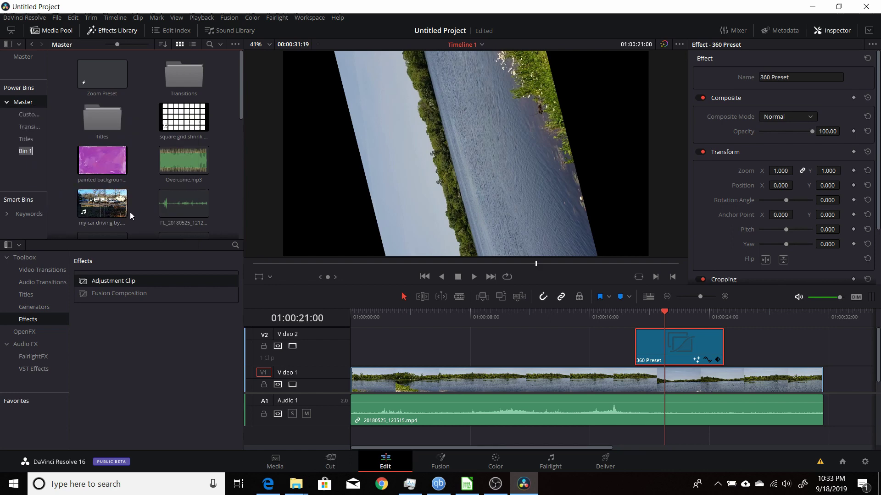
type("Presets")
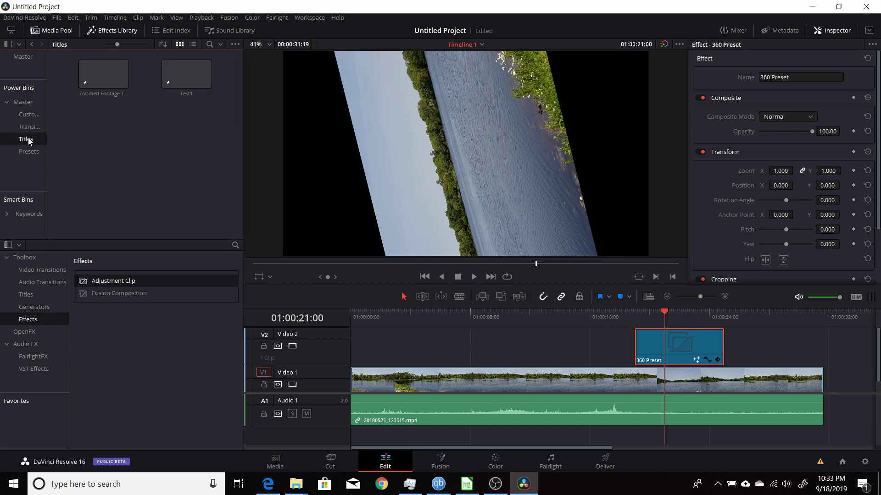
left_click(28, 151)
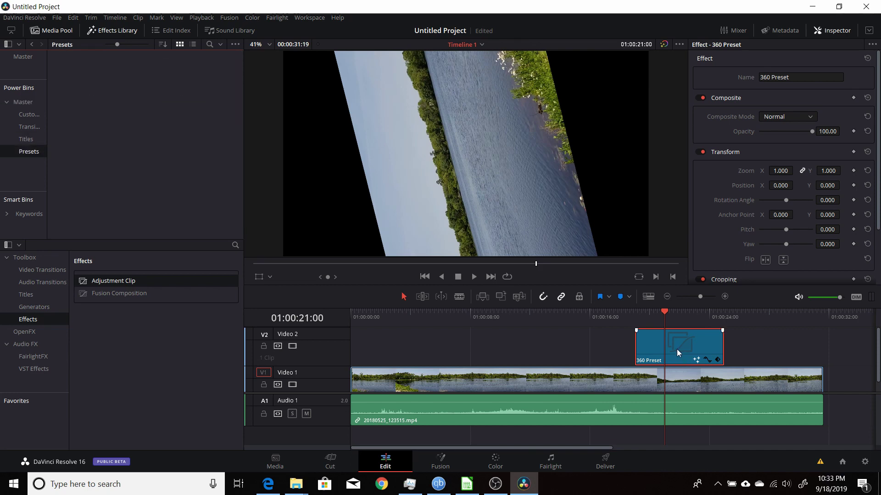
left_click_drag(677, 349, 150, 125)
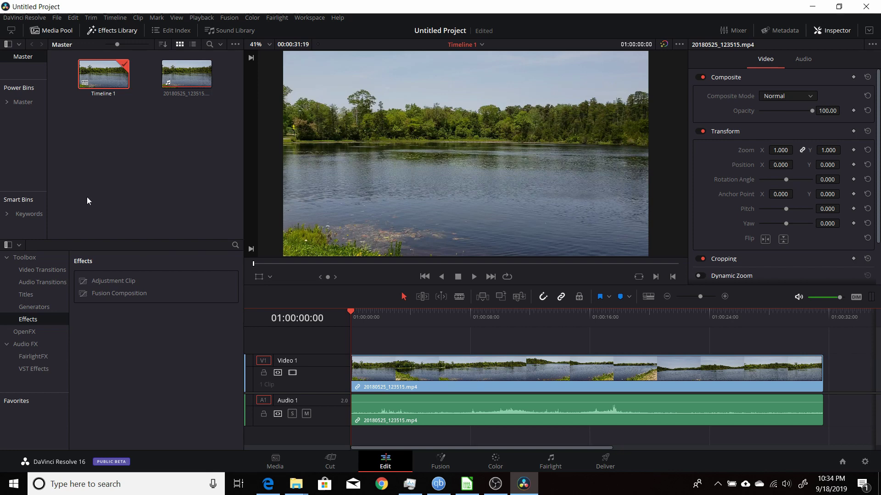
- From Power Bins > Master > Presets, drop 360 Preset above the lake footage and play it back
left_click(22, 102)
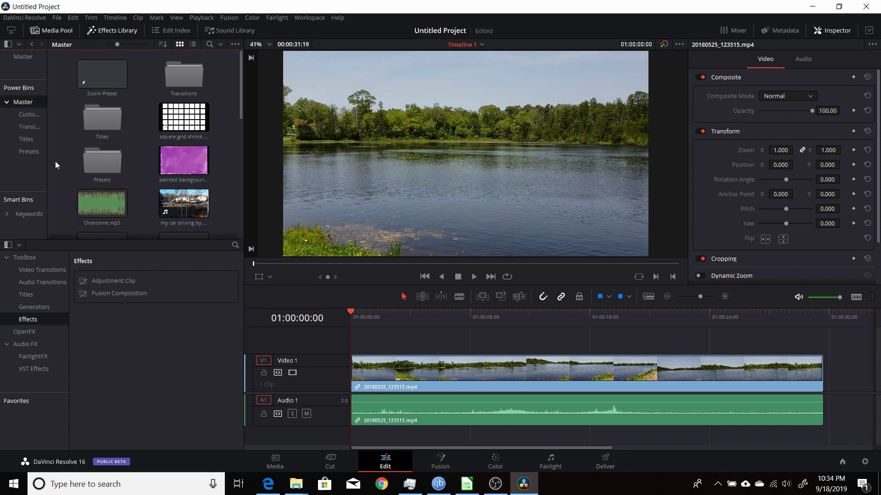
left_click(38, 152)
left_click_drag(112, 67, 446, 331)
key("space")
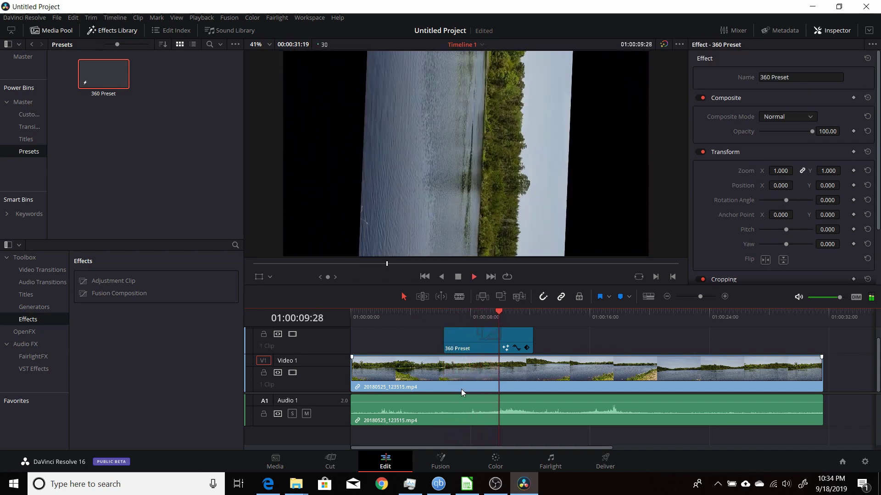
key("space")
left_click(475, 348)
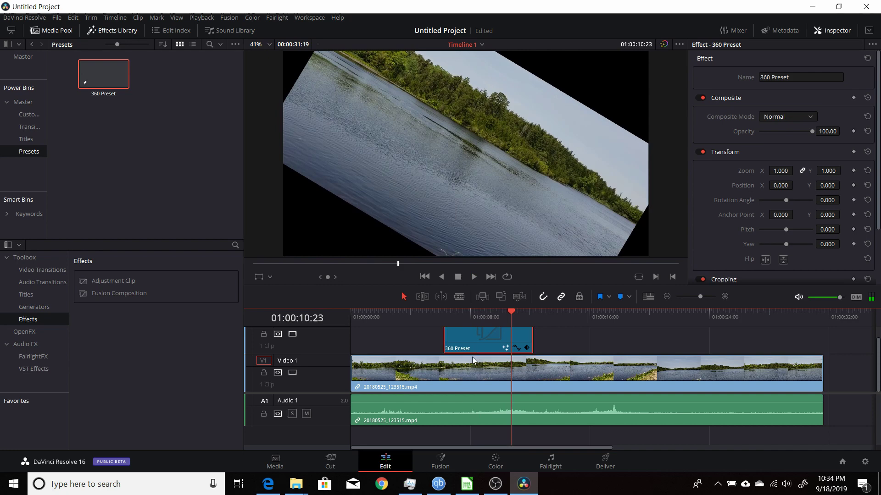
left_click(441, 459)
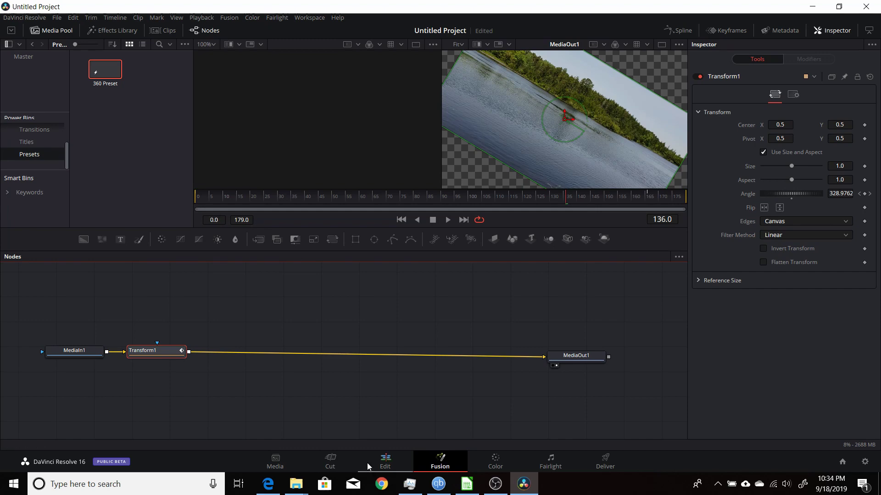
left_click(386, 466)
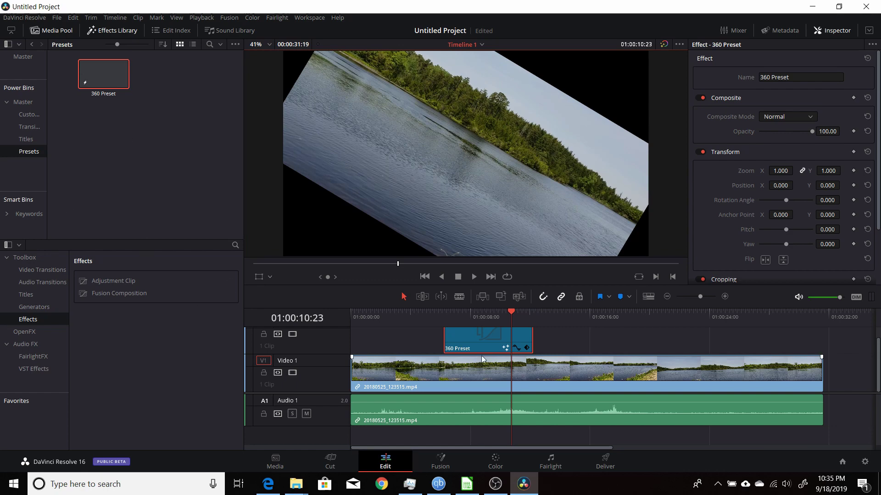
left_click_drag(511, 312, 459, 314)
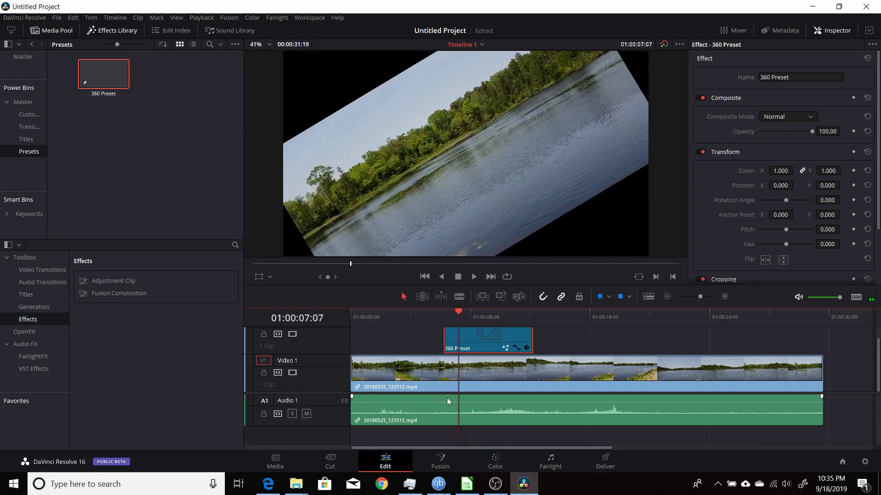